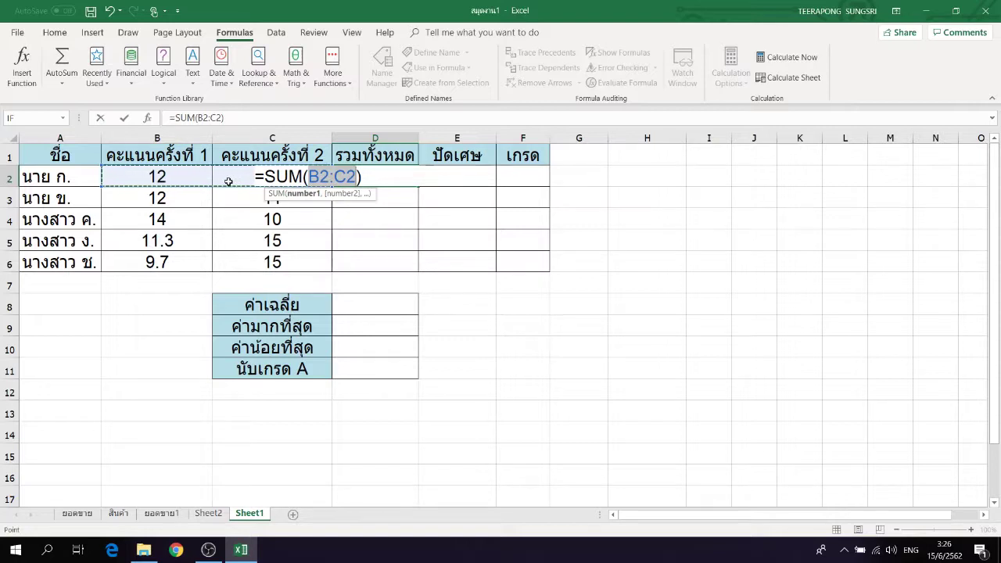
# Confirm the =SUM(B2:C2) formula in D2 and fill it down through D6.
pyautogui.press('Return')
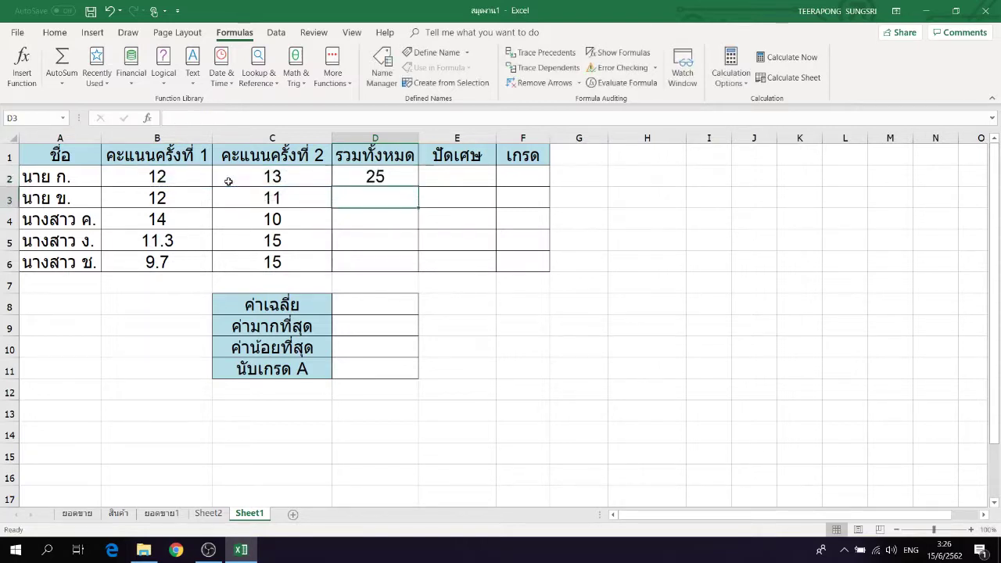
pyautogui.click(410, 180)
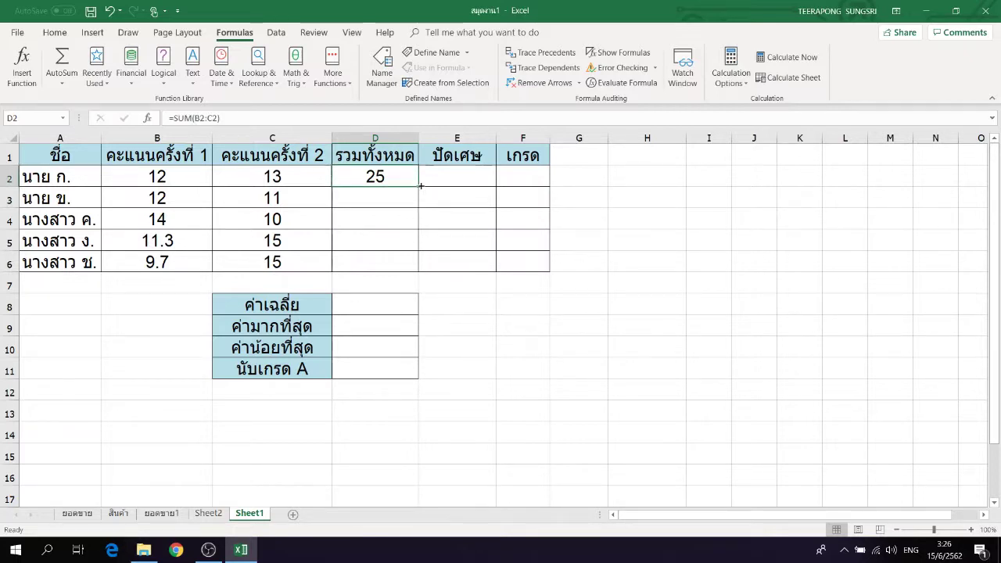
pyautogui.moveTo(421, 186); pyautogui.dragTo(418, 266)
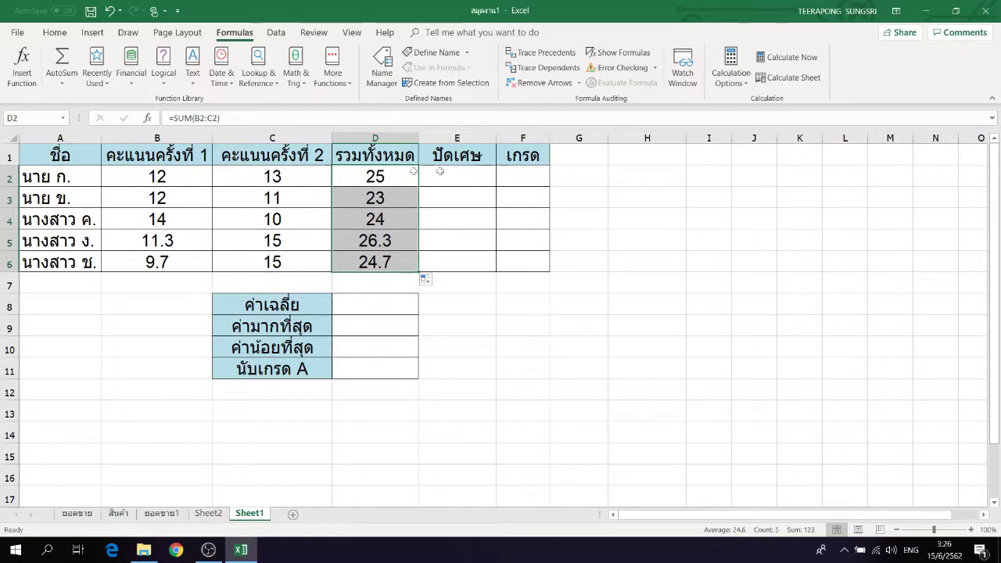
# Enter =ROUND(D2,0) in E2 to round the first student's total to a whole number.
pyautogui.click(473, 175)
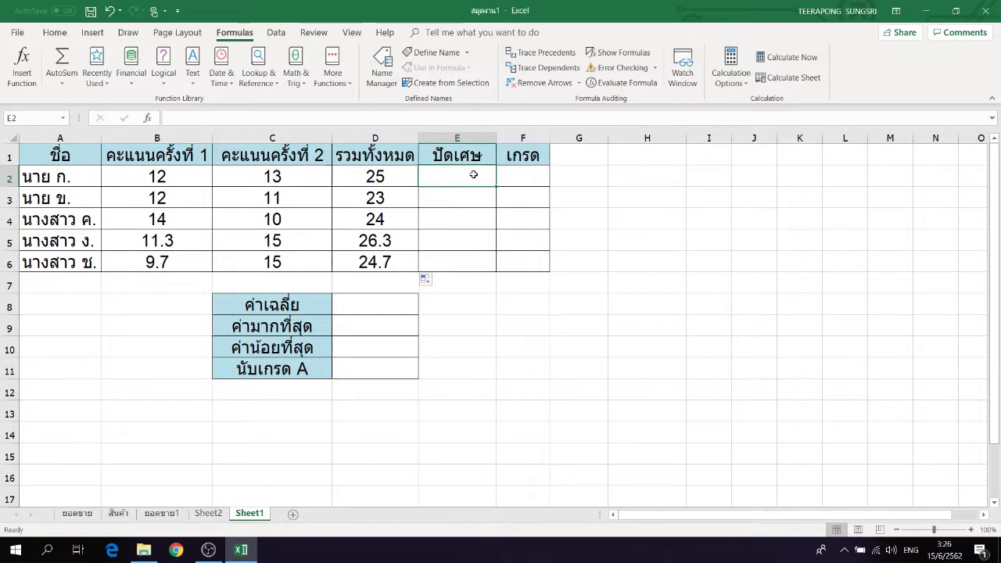
pyautogui.write('=')
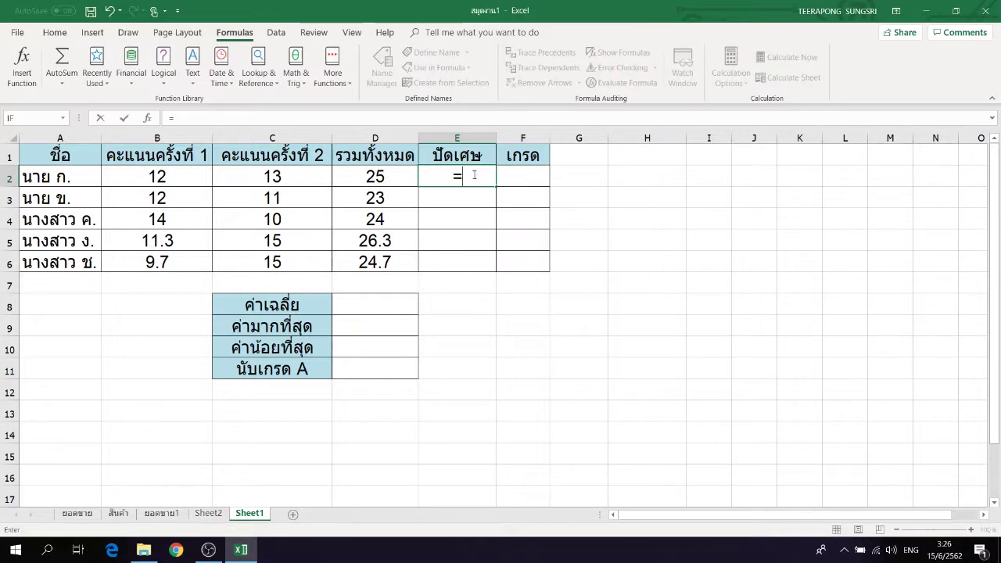
pyautogui.write('round(')
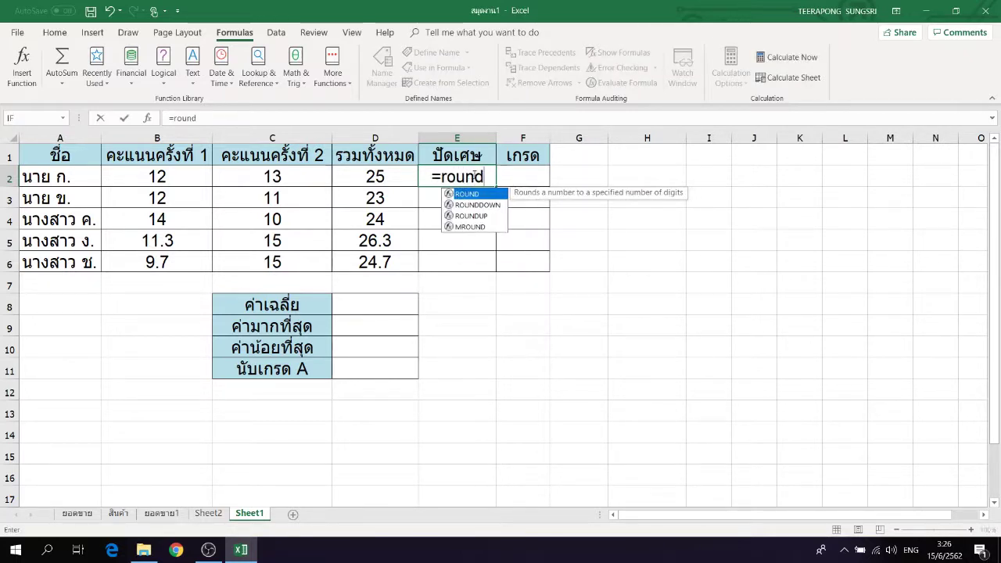
pyautogui.click(374, 177)
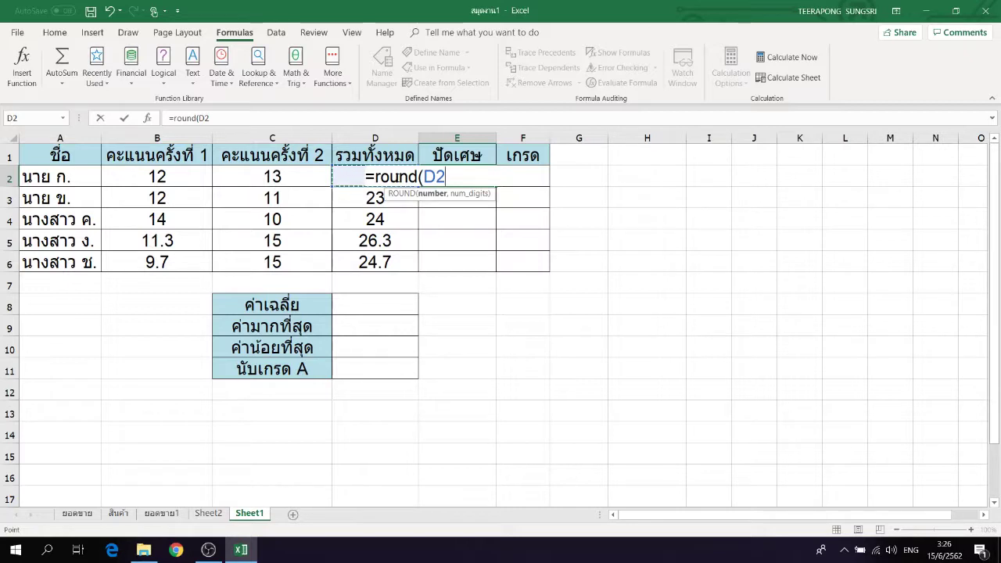
pyautogui.write(',')
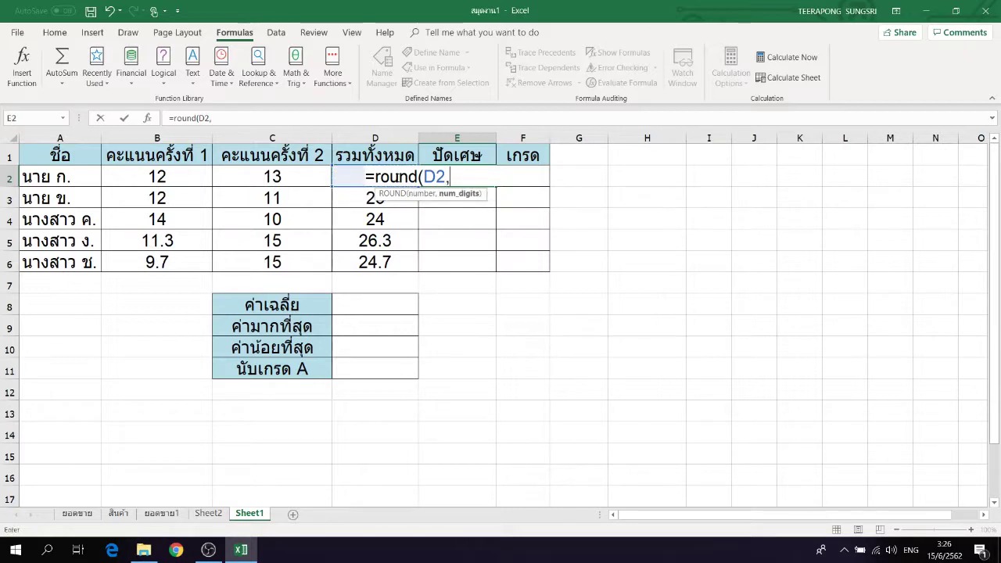
pyautogui.write('0)')
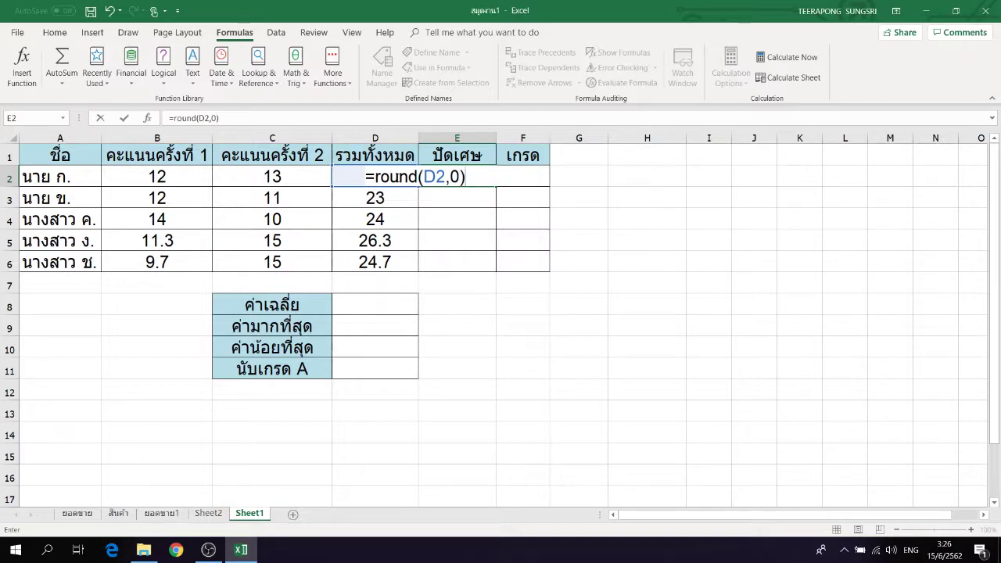
pyautogui.press('Return')
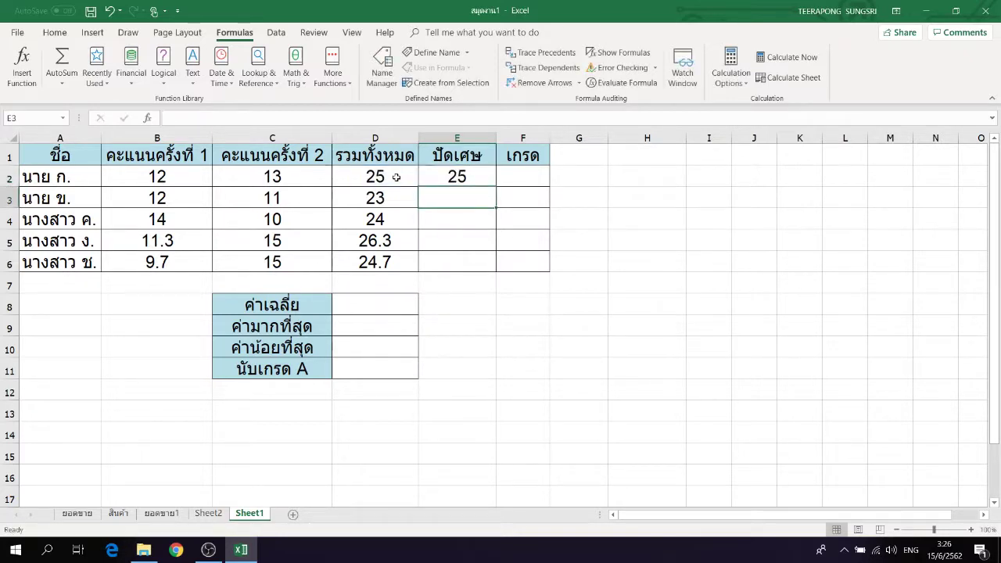
# Fill the rounding formula from E2 down through E6 and check the copied formula in E5.
pyautogui.click(484, 179)
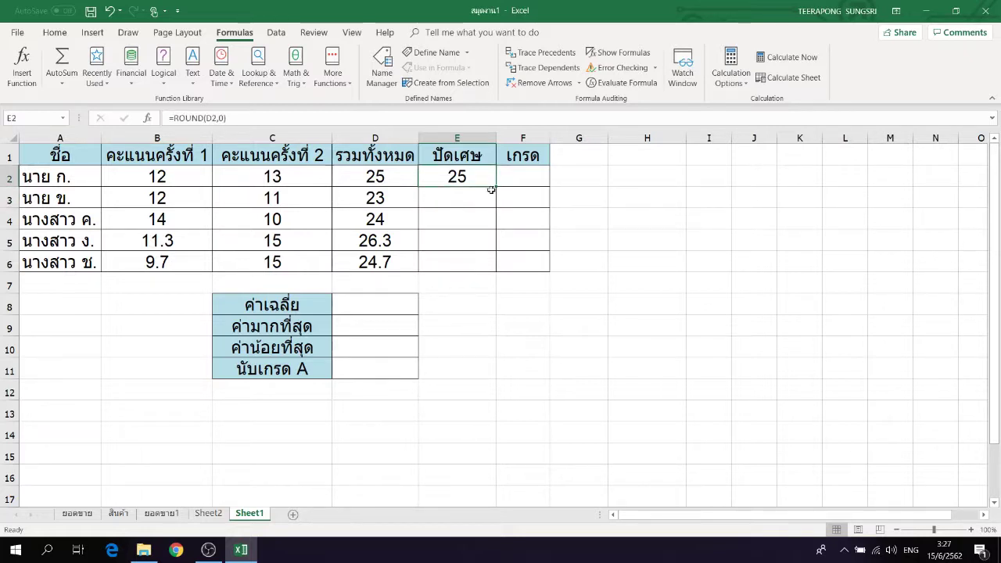
pyautogui.moveTo(497, 185); pyautogui.dragTo(497, 273)
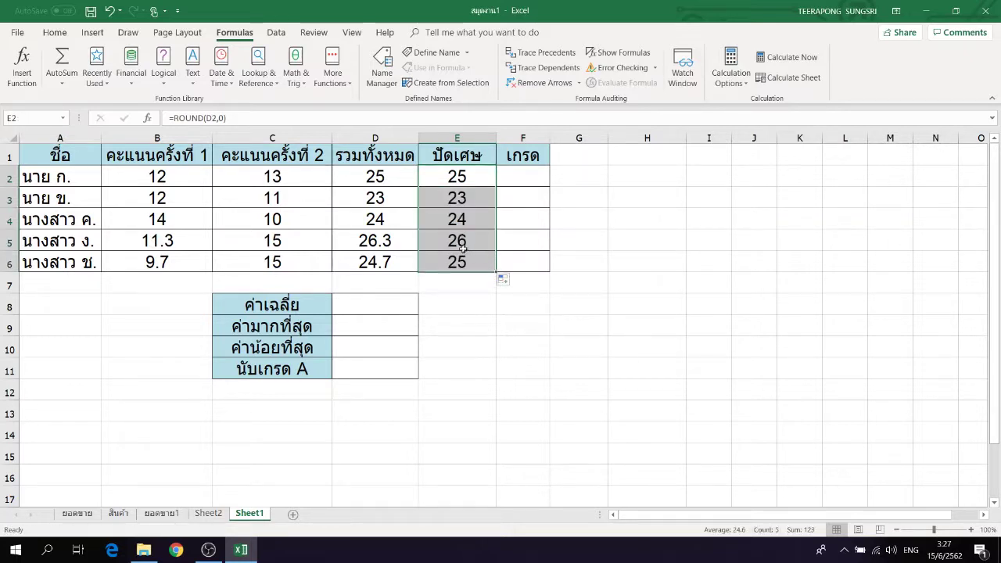
pyautogui.click(478, 242)
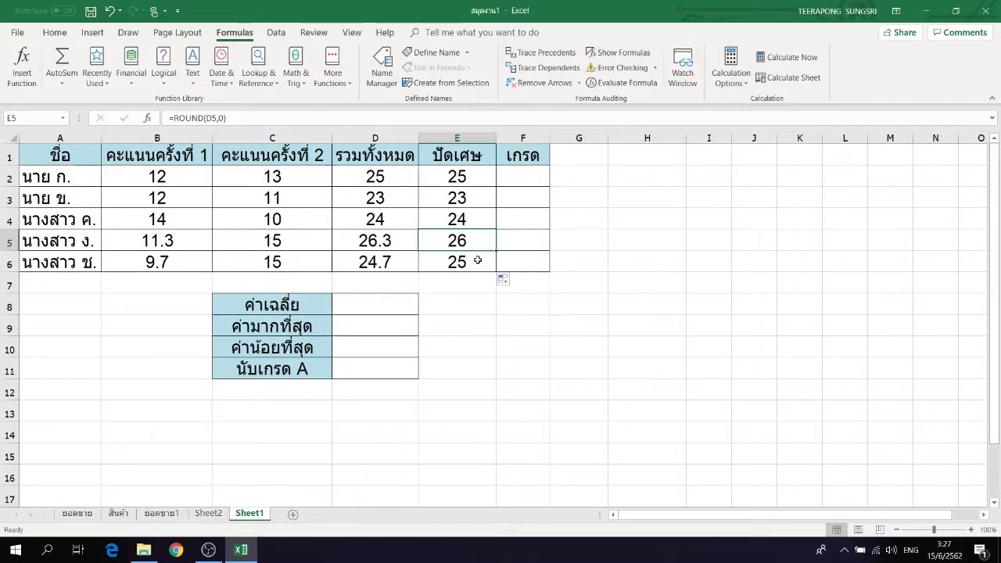
# Insert an IF function in F2 with the test E2>24, returning "A" if true and "B" if false.
pyautogui.click(534, 180)
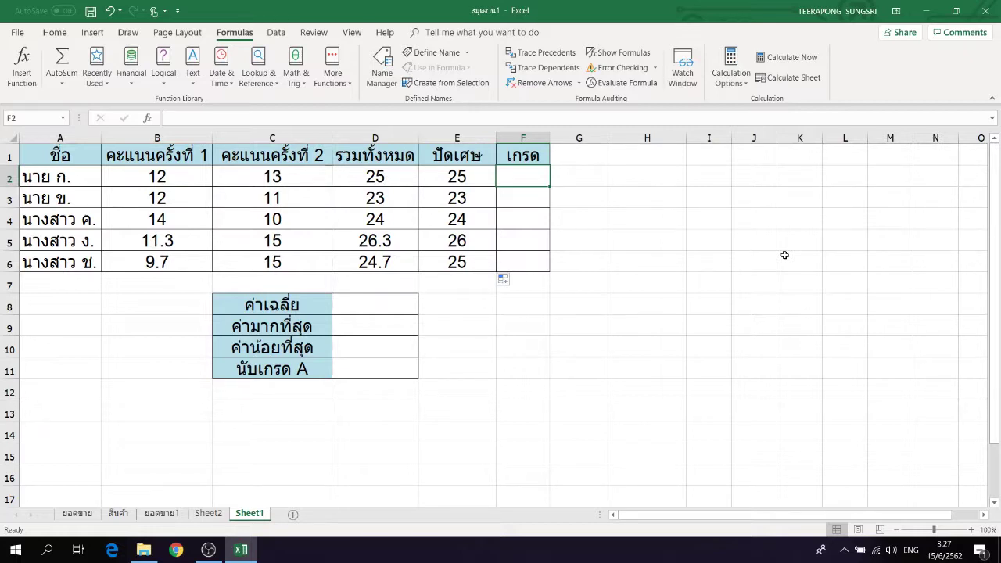
pyautogui.click(165, 74)
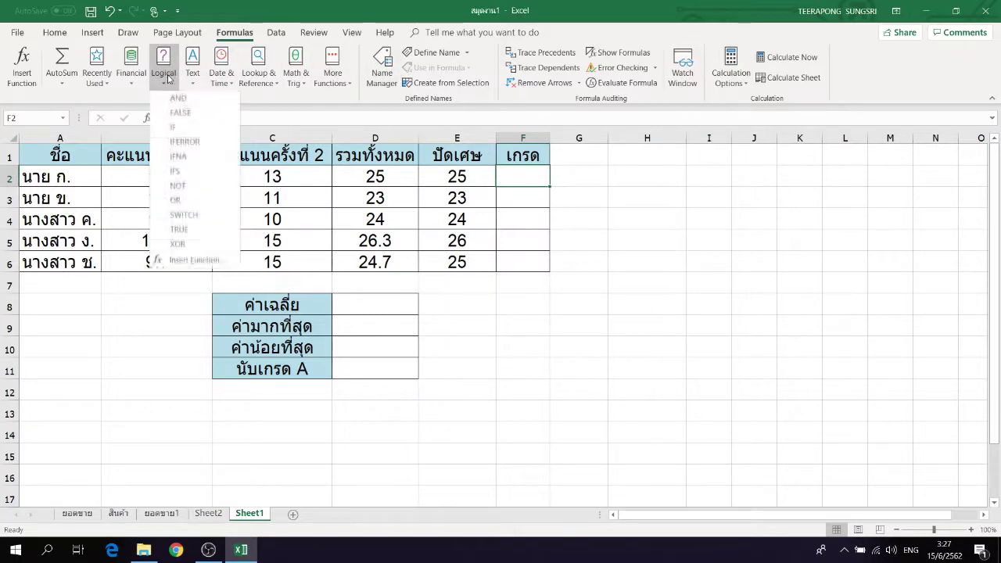
pyautogui.click(182, 129)
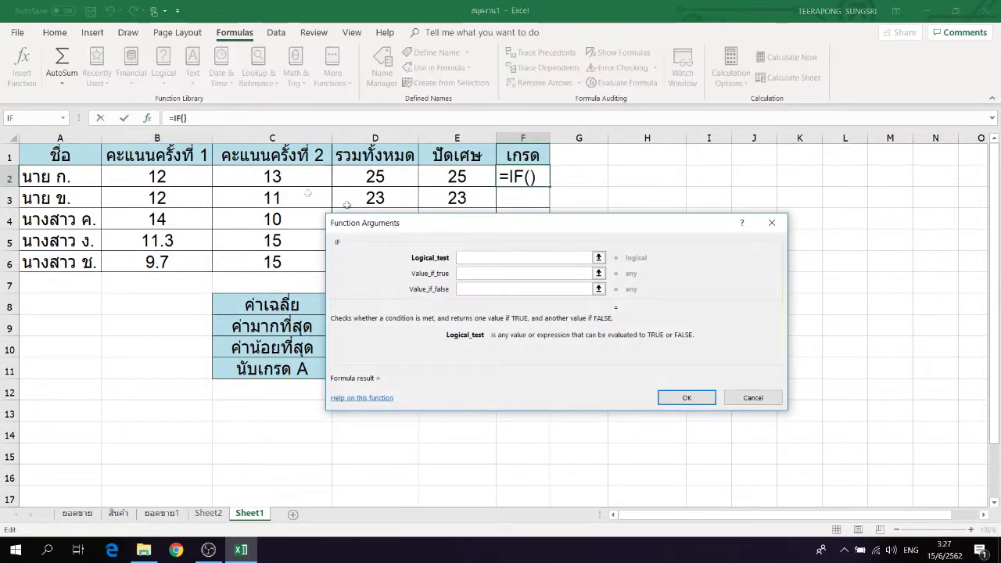
pyautogui.moveTo(589, 227); pyautogui.dragTo(591, 215)
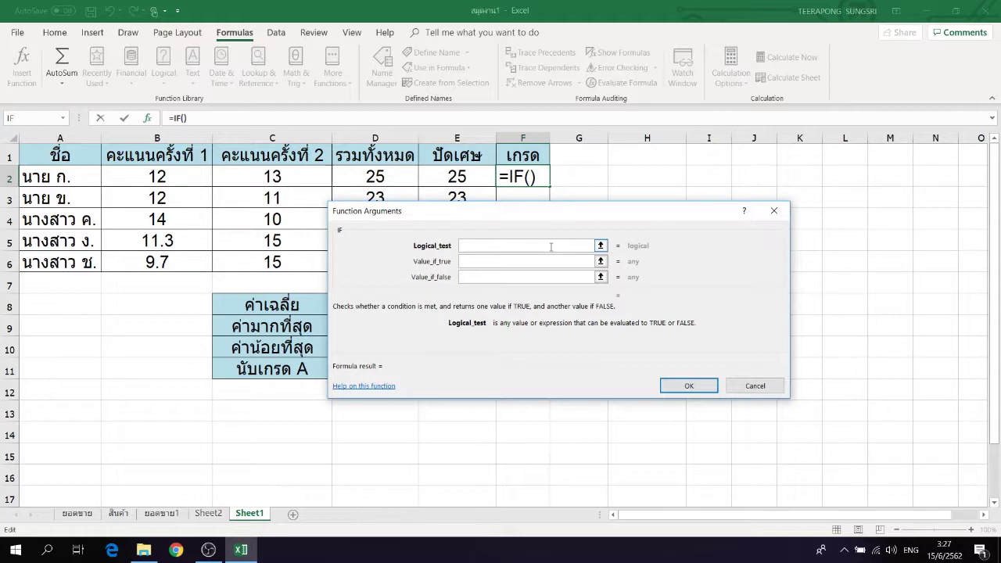
pyautogui.click(479, 183)
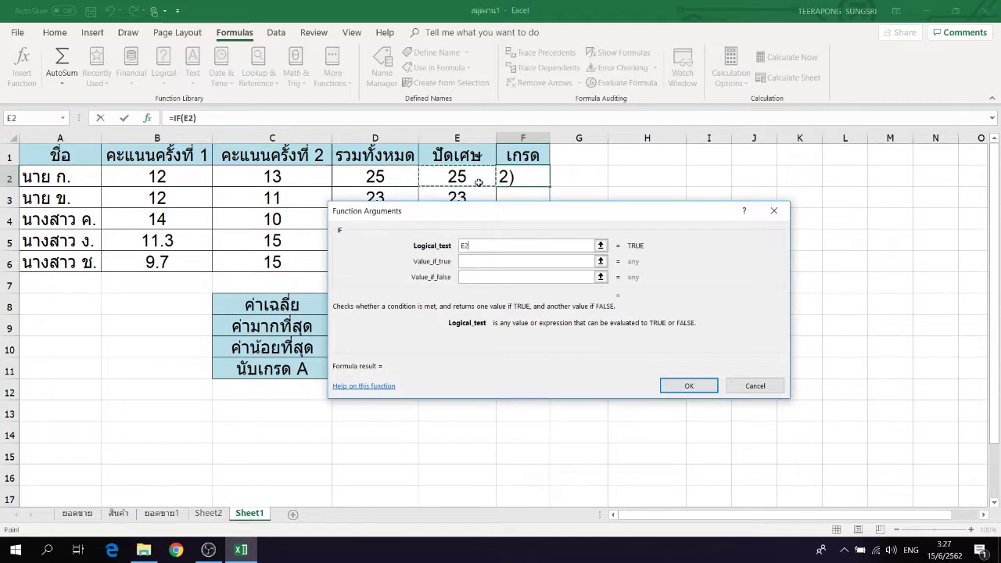
pyautogui.write('>24')
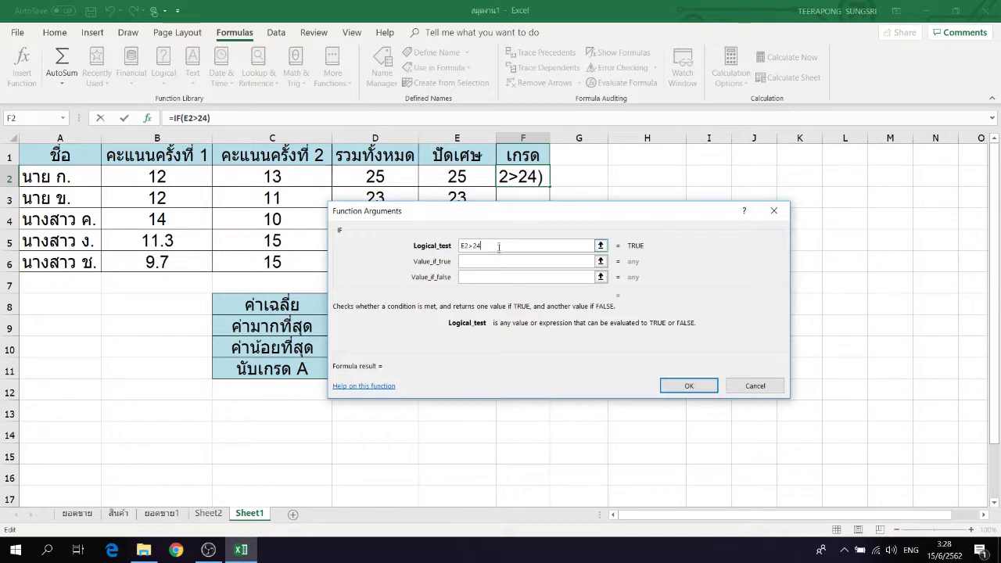
pyautogui.click(499, 262)
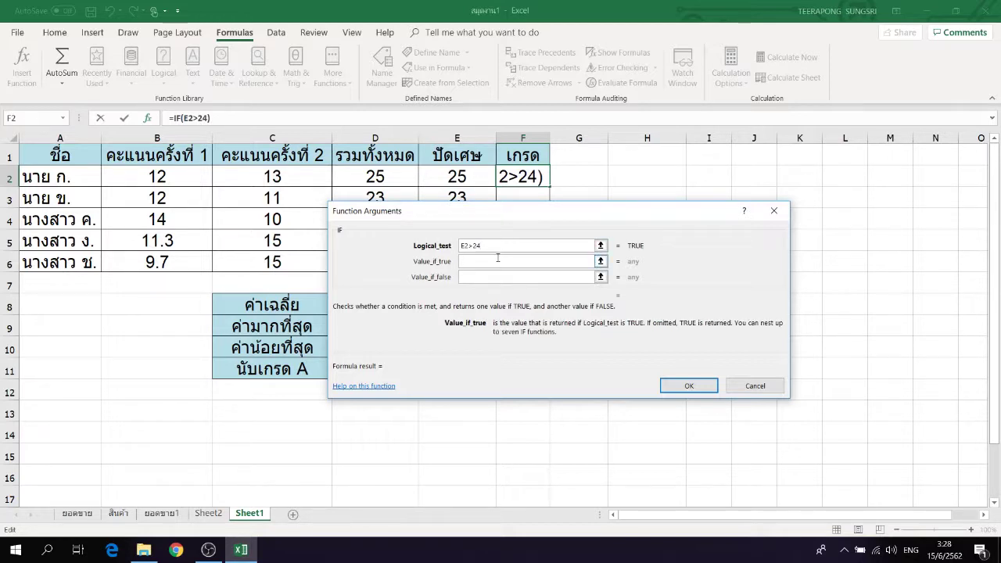
pyautogui.write('"A"')
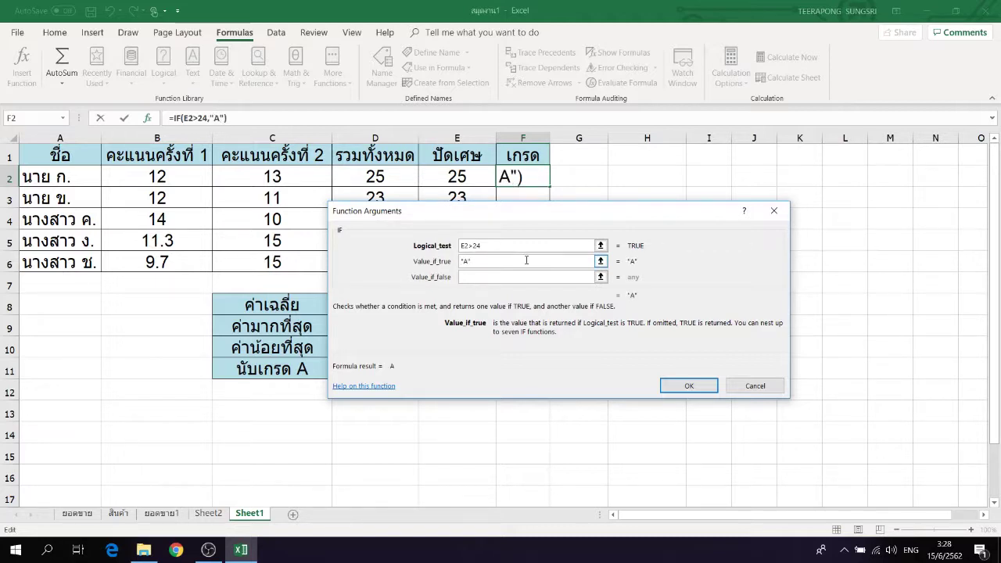
pyautogui.press('Tab')
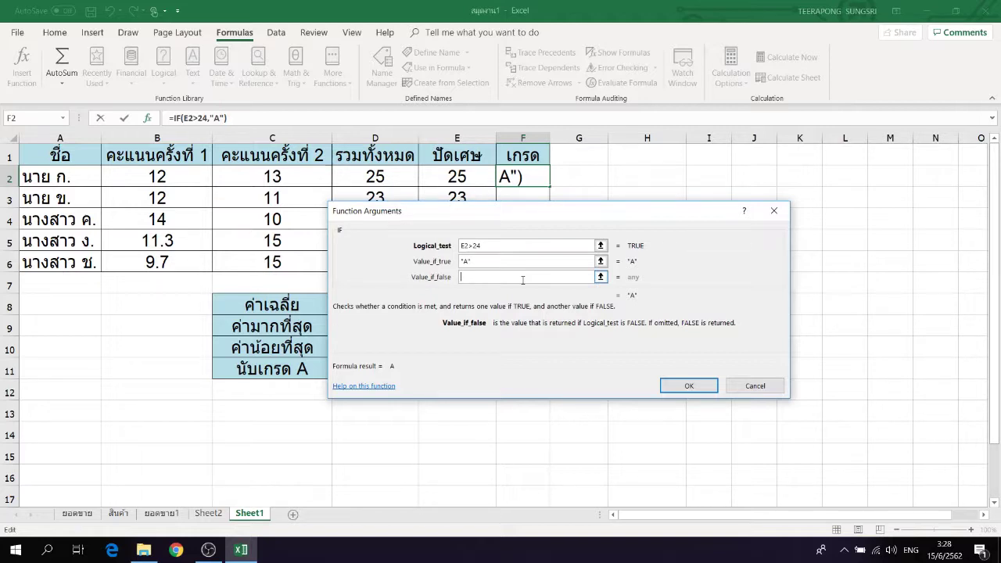
pyautogui.write('"B"')
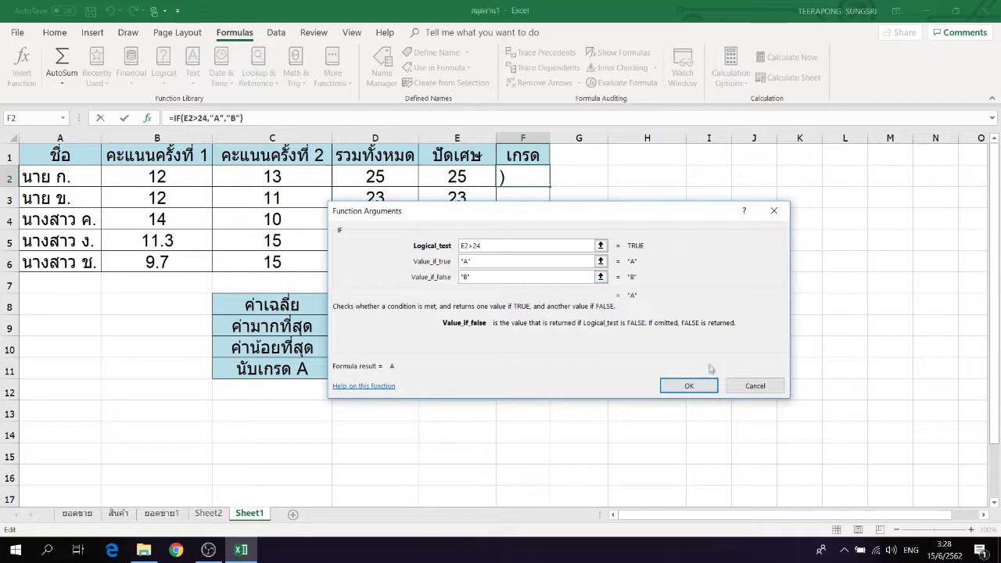
pyautogui.click(688, 385)
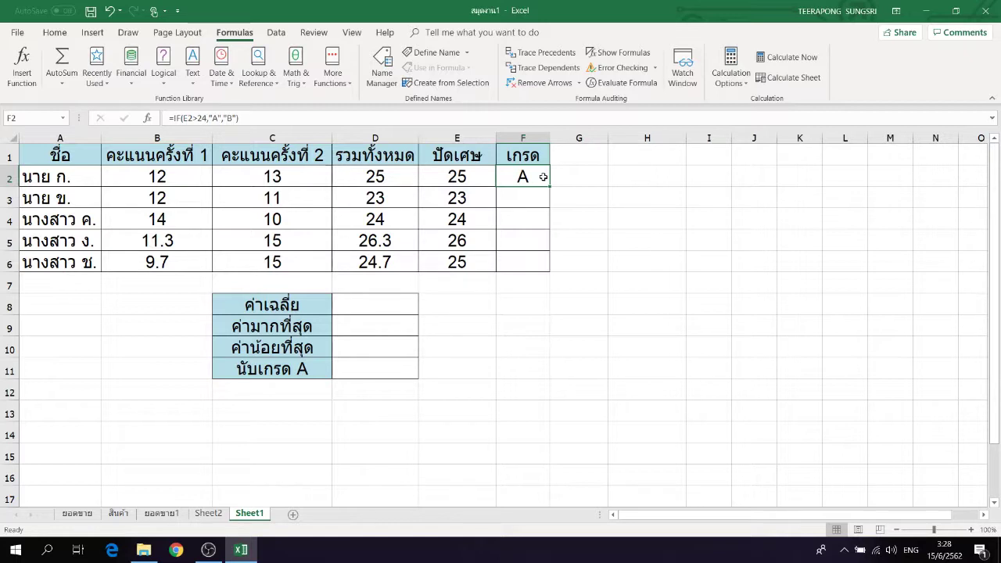
# Fill the grade formula from F2 down through F6 and check the copies in F3, F4 and F6.
pyautogui.moveTo(549, 186); pyautogui.dragTo(550, 267)
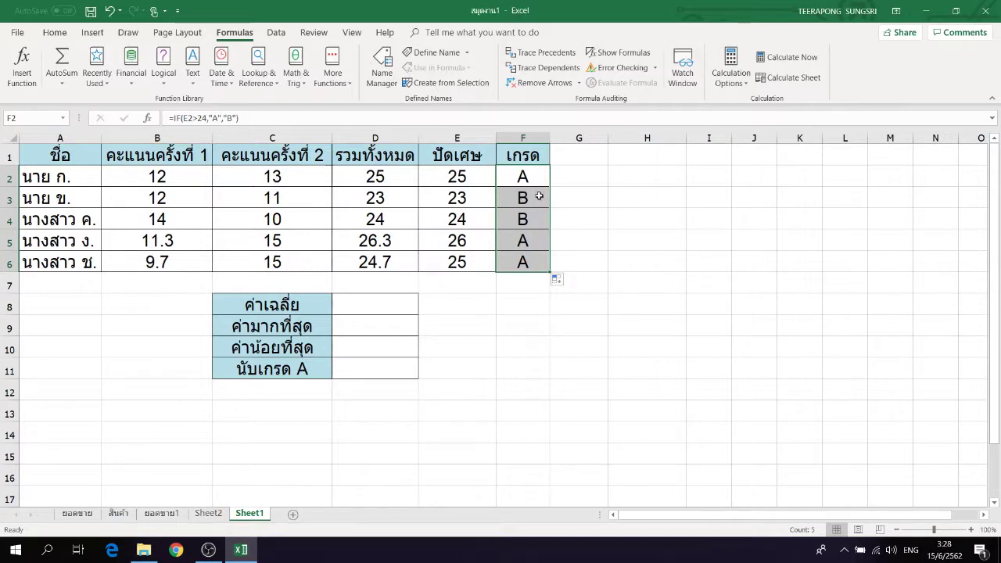
pyautogui.click(539, 197)
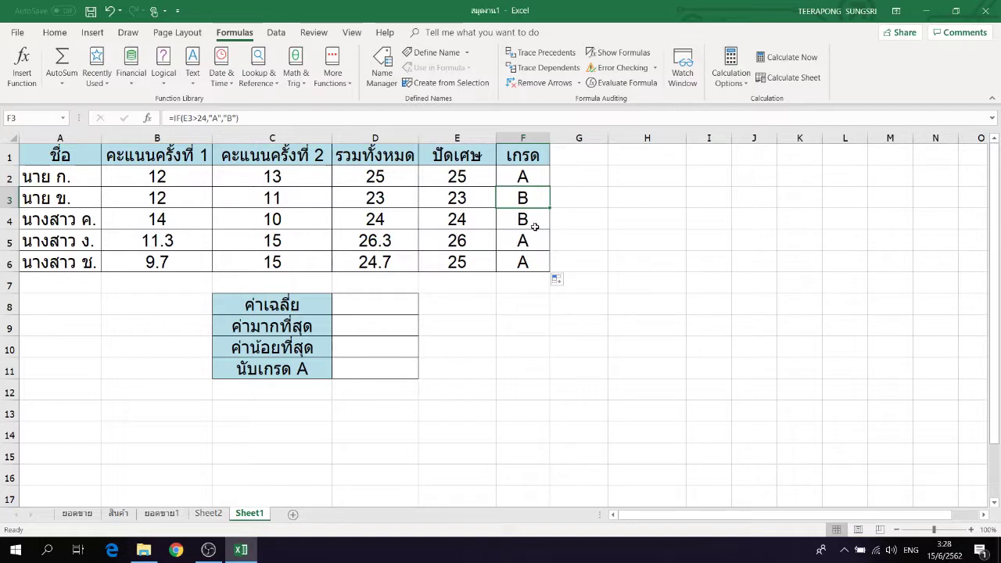
pyautogui.click(536, 221)
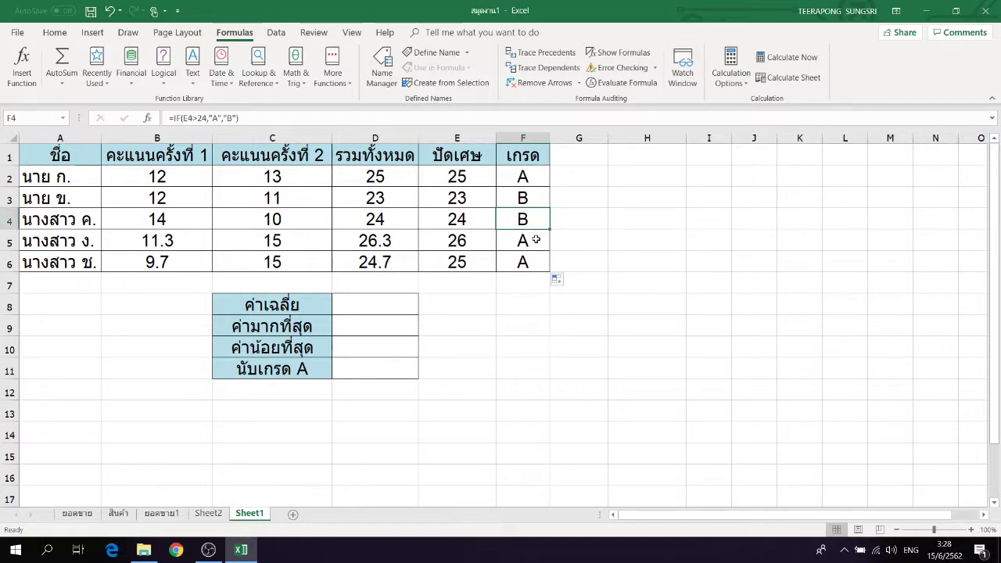
pyautogui.click(530, 268)
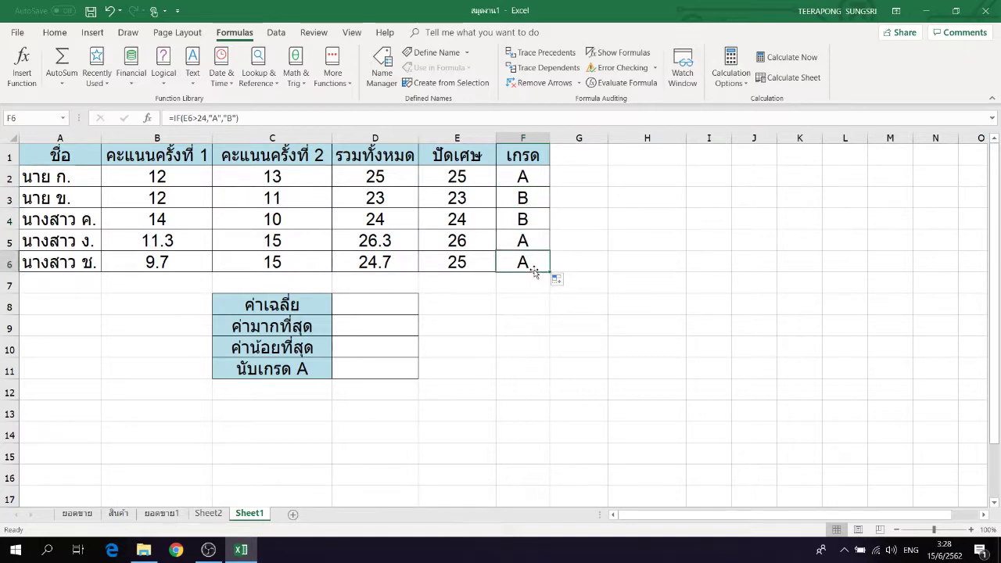
# Calculate the average of the totals D2:D6 in D8 with the AVERAGE function.
pyautogui.click(385, 308)
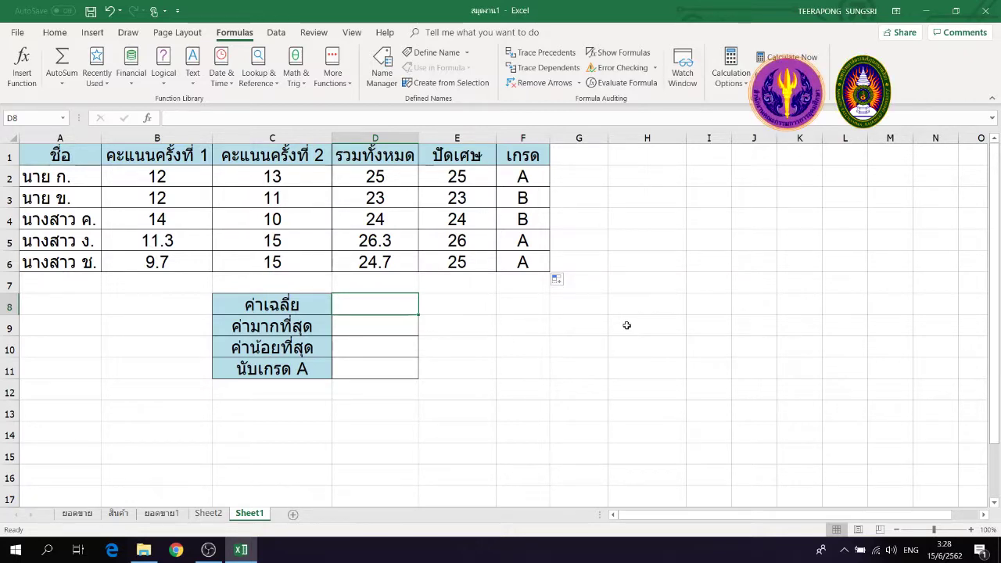
pyautogui.click(64, 83)
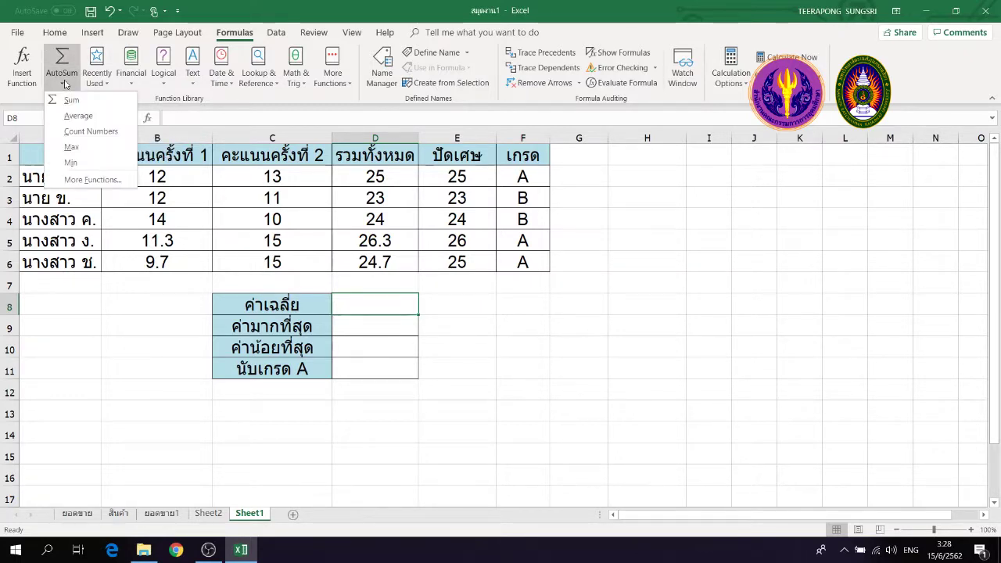
pyautogui.click(79, 115)
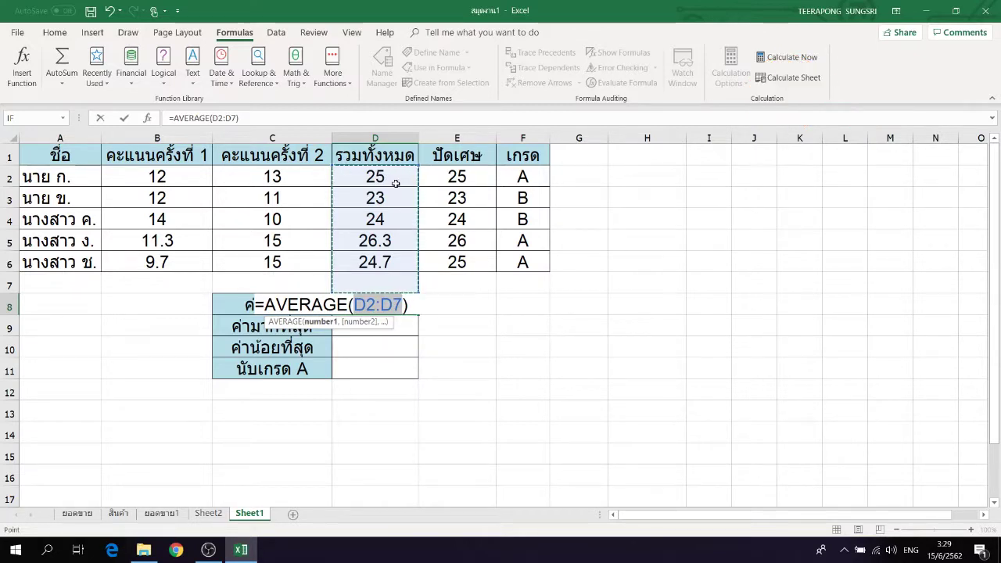
pyautogui.moveTo(396, 180); pyautogui.dragTo(386, 260)
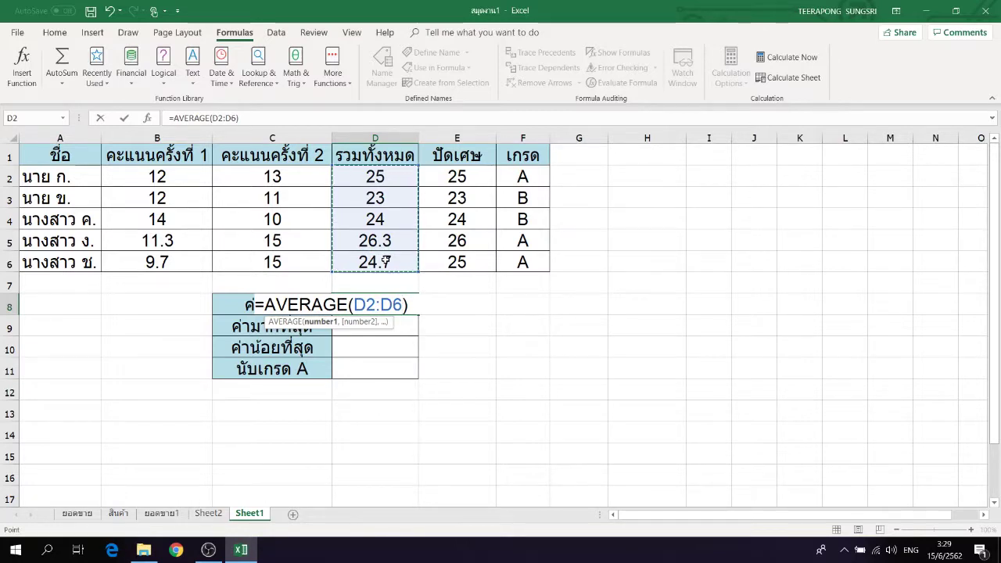
pyautogui.press('Return')
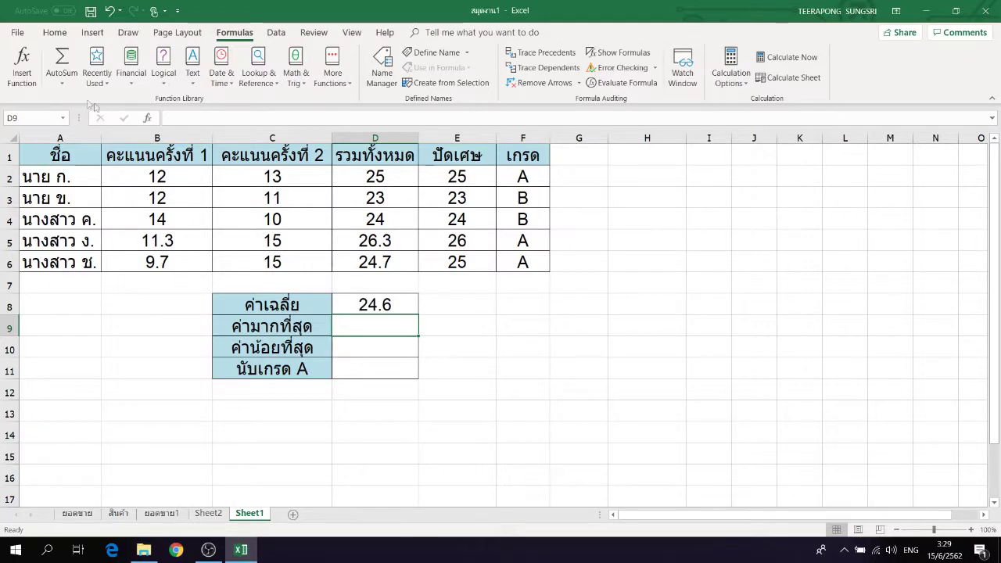
# Calculate the maximum of the totals D2:D6 in D9 with the MAX function.
pyautogui.click(66, 87)
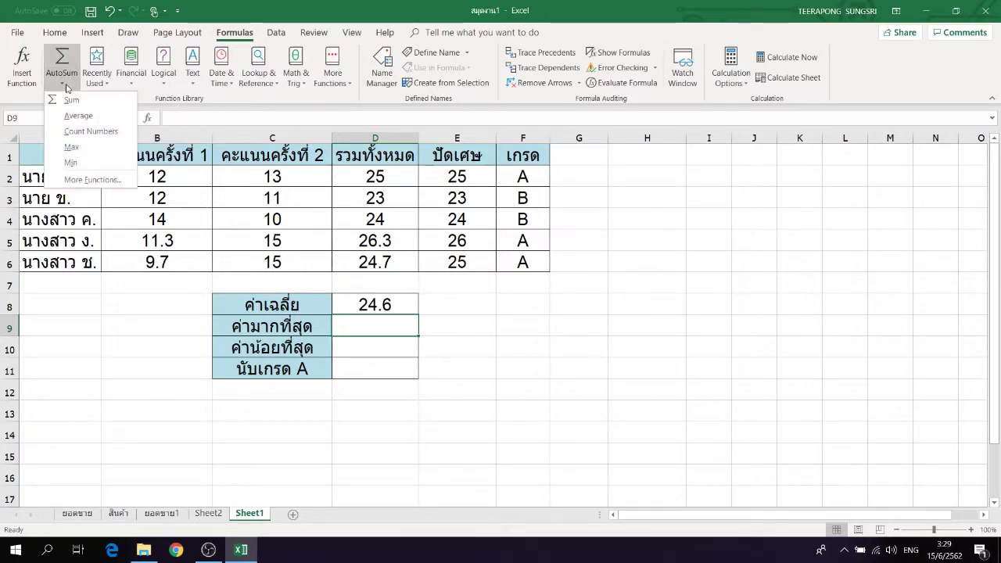
pyautogui.click(72, 148)
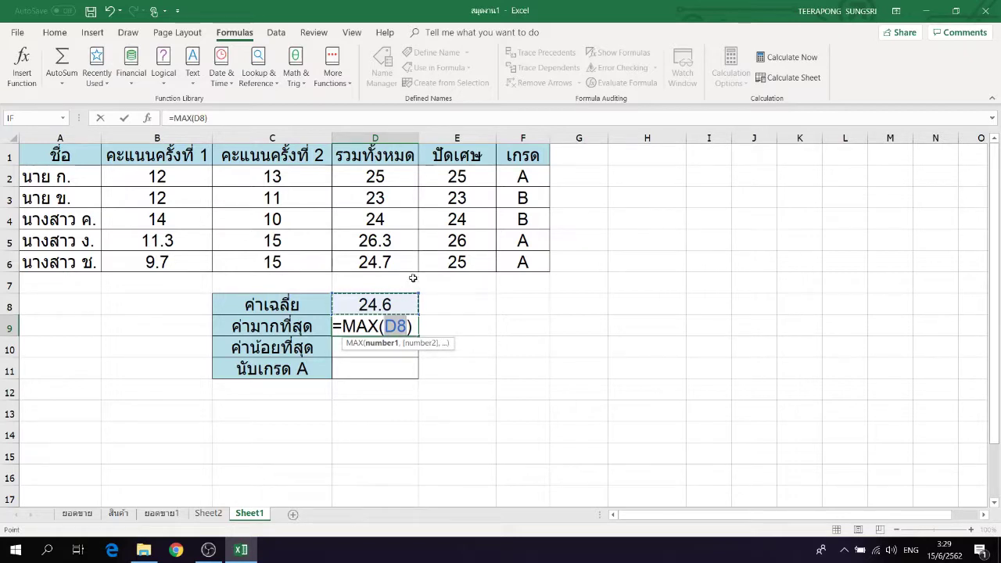
pyautogui.click(392, 177)
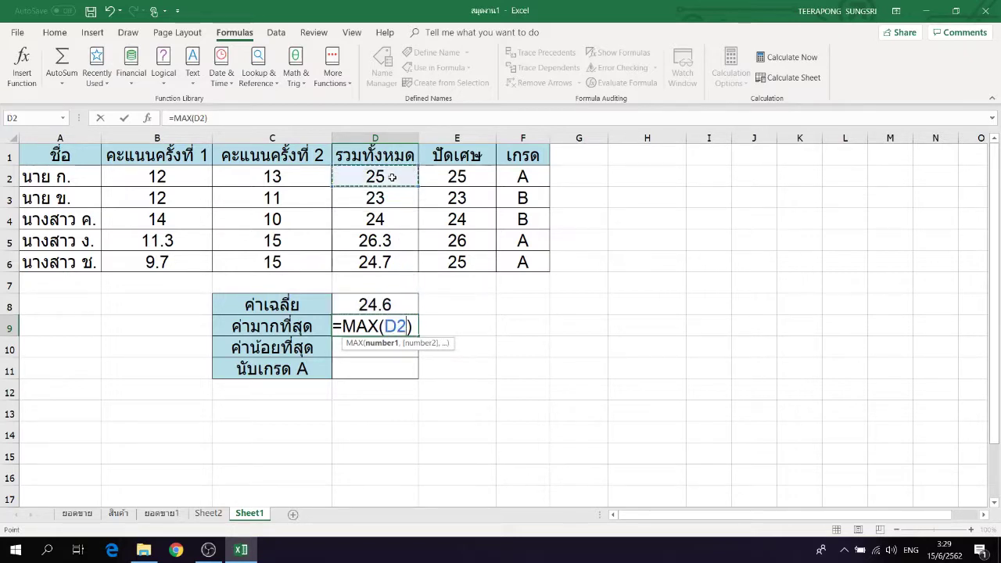
pyautogui.moveTo(392, 178); pyautogui.dragTo(385, 262)
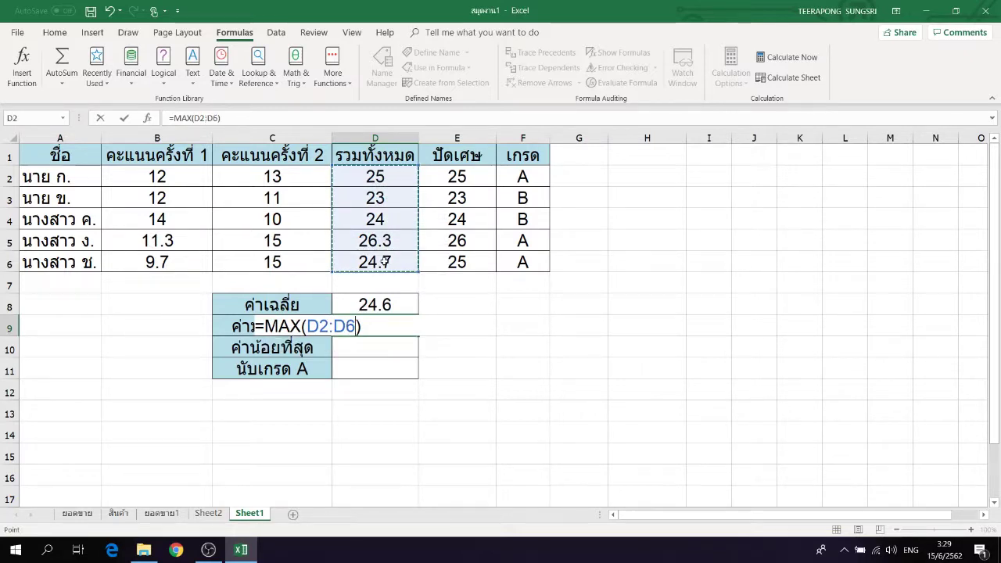
pyautogui.press('Return')
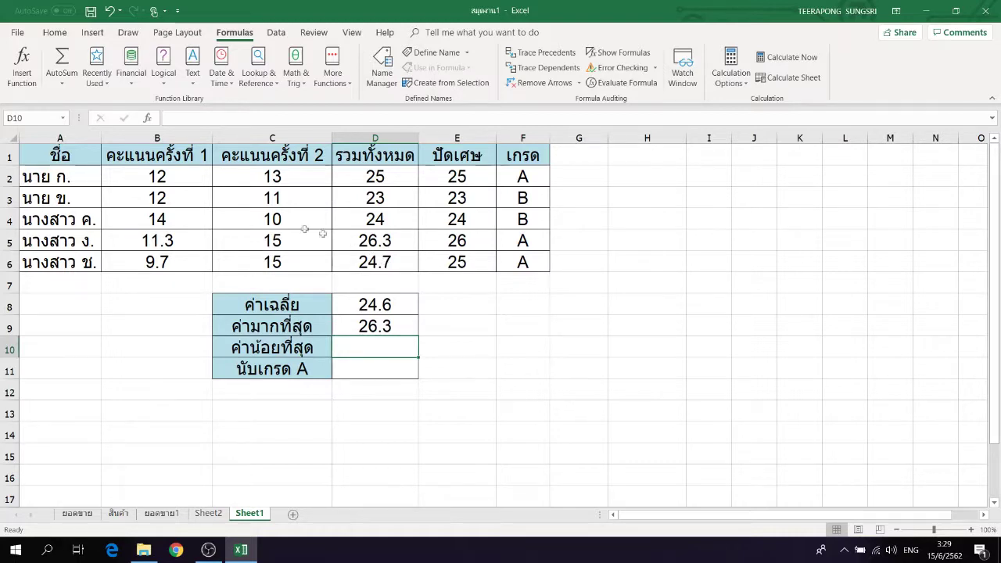
# Calculate the minimum of the totals D2:D6 in D10 with the MIN function.
pyautogui.click(63, 82)
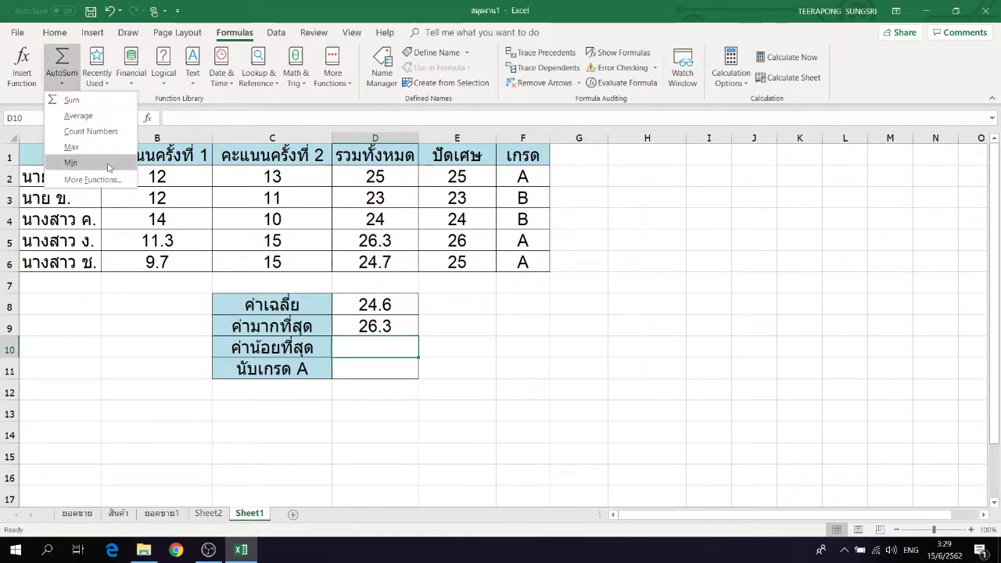
pyautogui.click(71, 162)
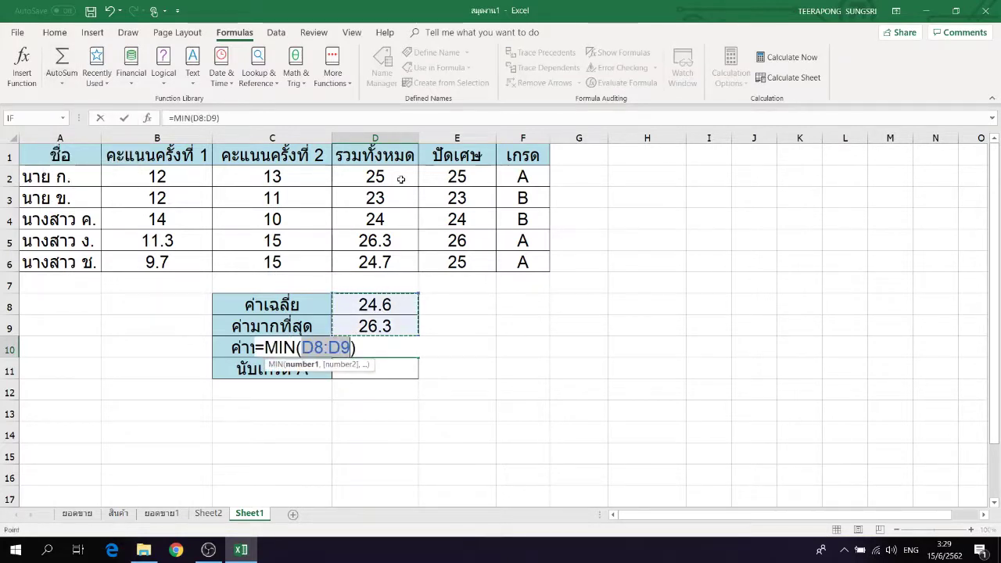
pyautogui.moveTo(397, 177); pyautogui.dragTo(402, 257)
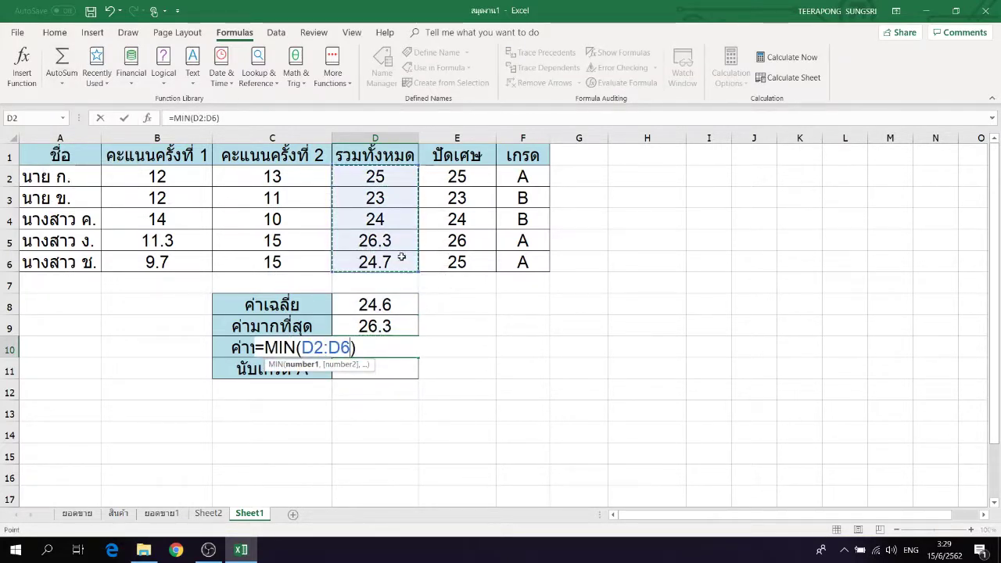
pyautogui.press('Return')
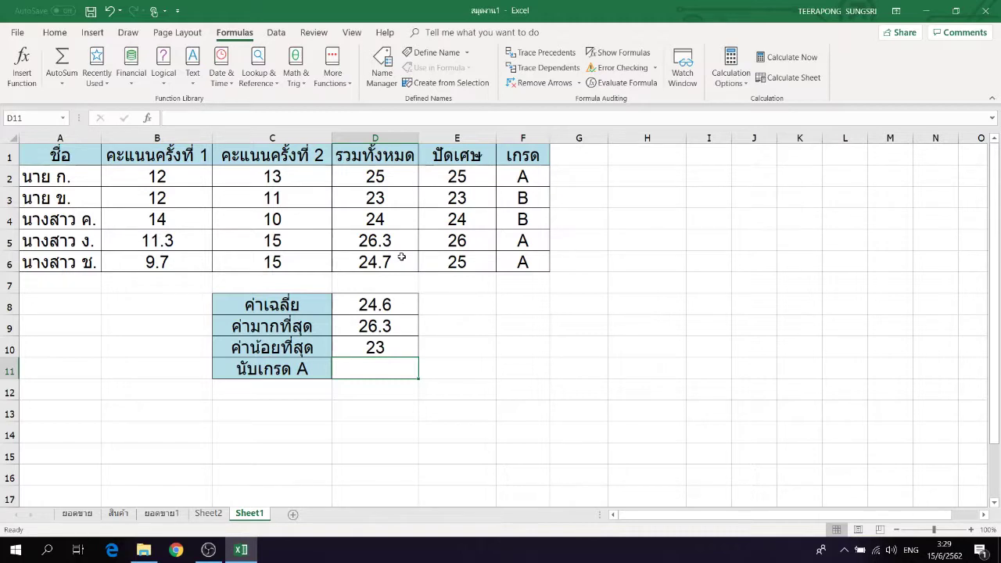
# Count the A grades in D11 with the formula =COUNTIF(F2:F6,"A") and reselect the cell to check it.
pyautogui.write('=')
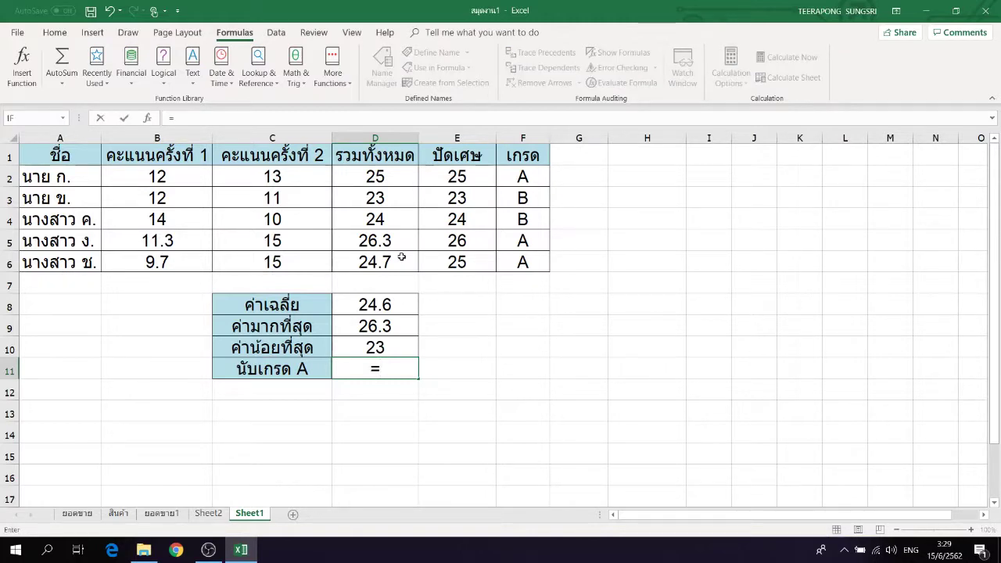
pyautogui.write('coun')
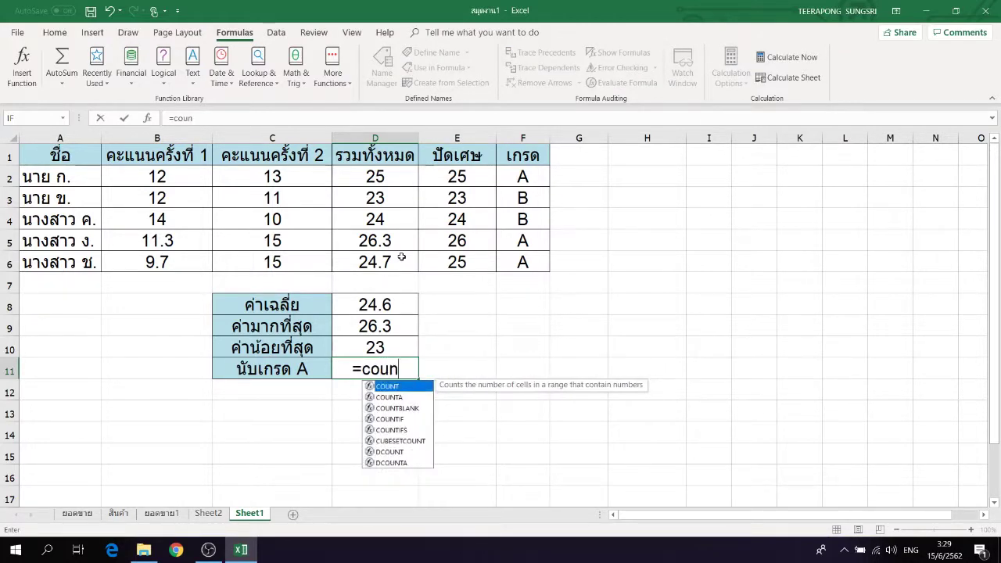
pyautogui.write('tif(')
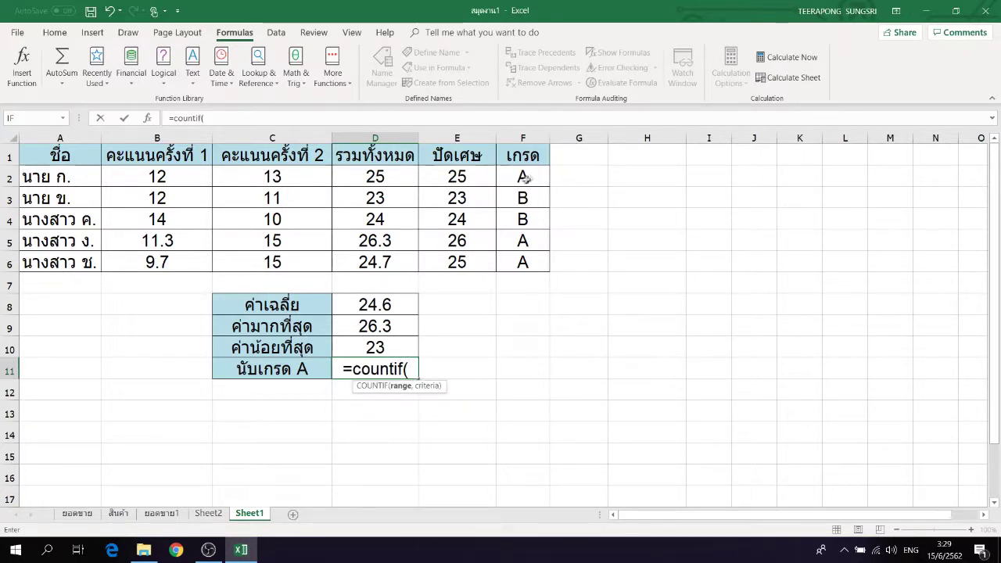
pyautogui.moveTo(525, 179); pyautogui.dragTo(535, 264)
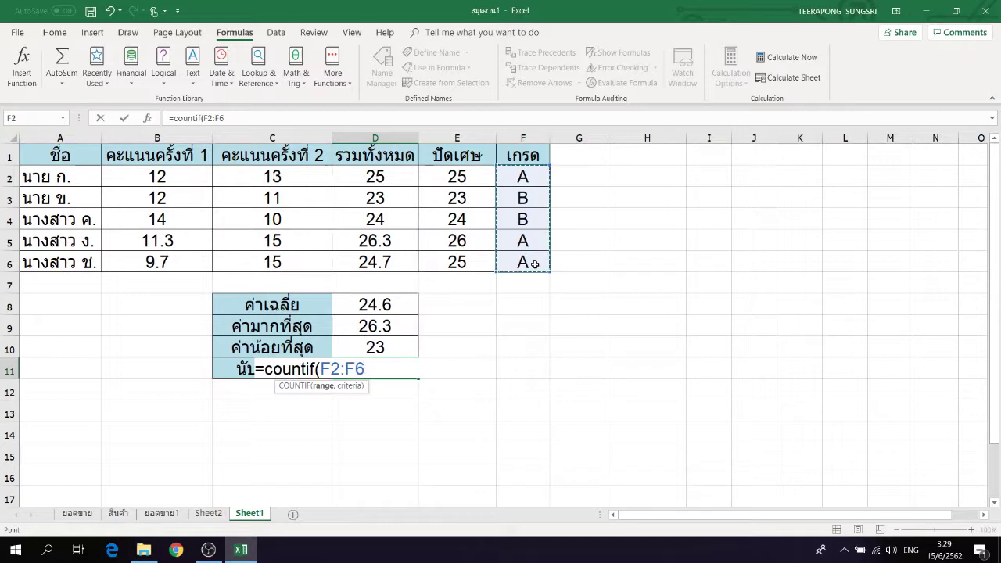
pyautogui.write(',"A"')
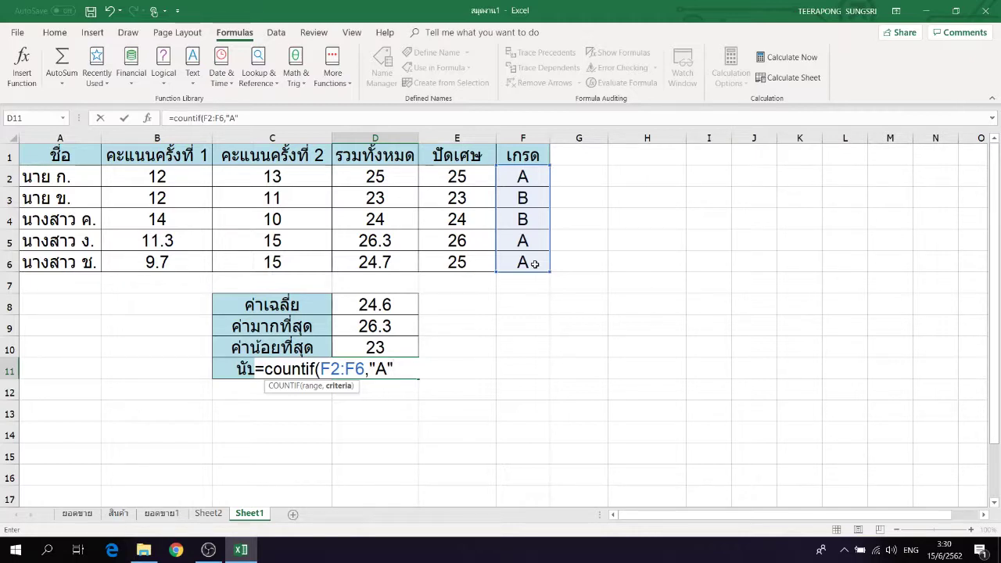
pyautogui.write(')')
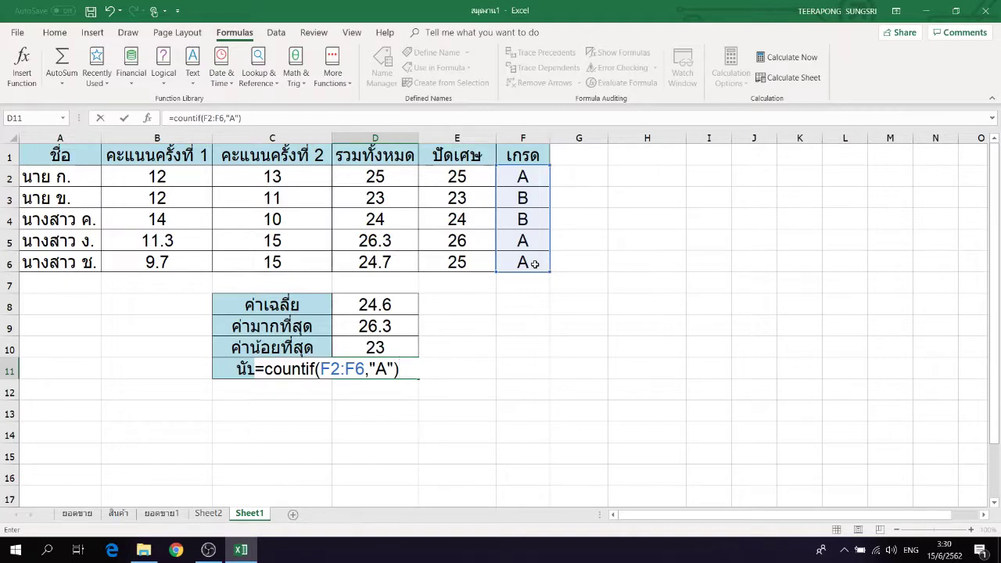
pyautogui.press('Return')
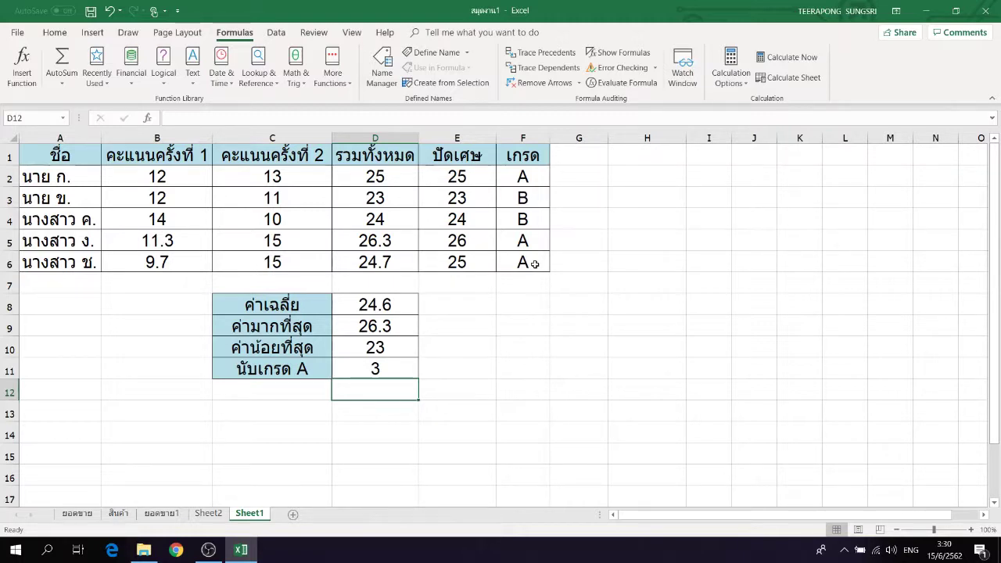
pyautogui.press('Up')
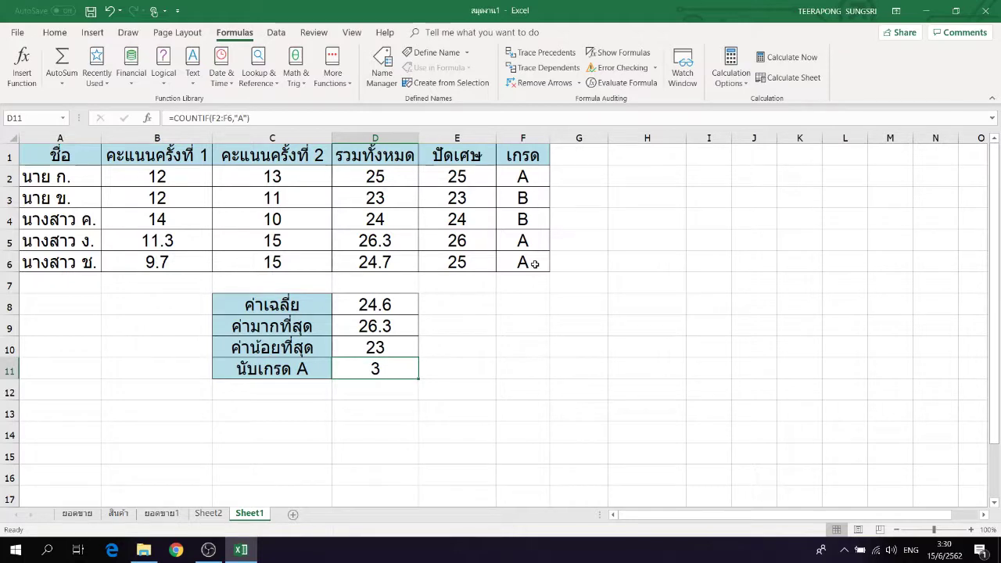